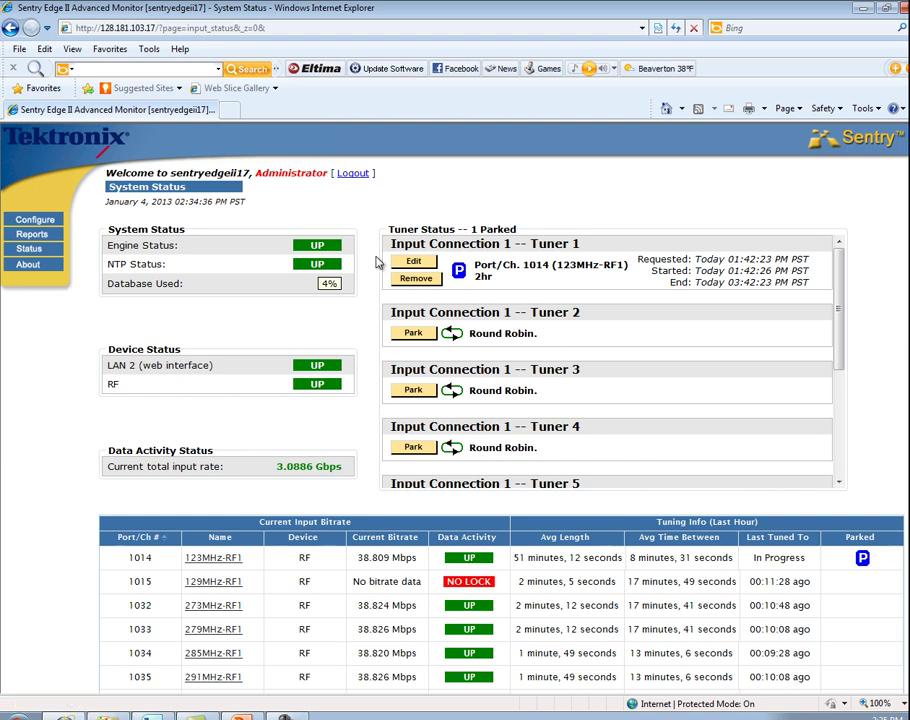
- Open the About page and highlight Advanced RF Monitoring in the Licensed Modules table
click(29, 266)
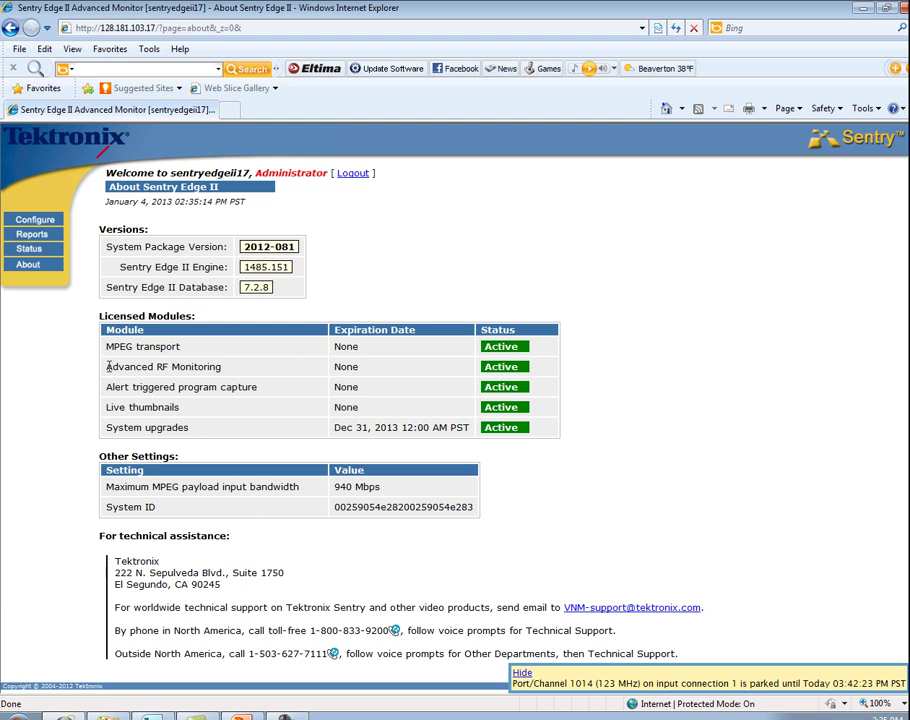
drag(106, 370, 221, 369)
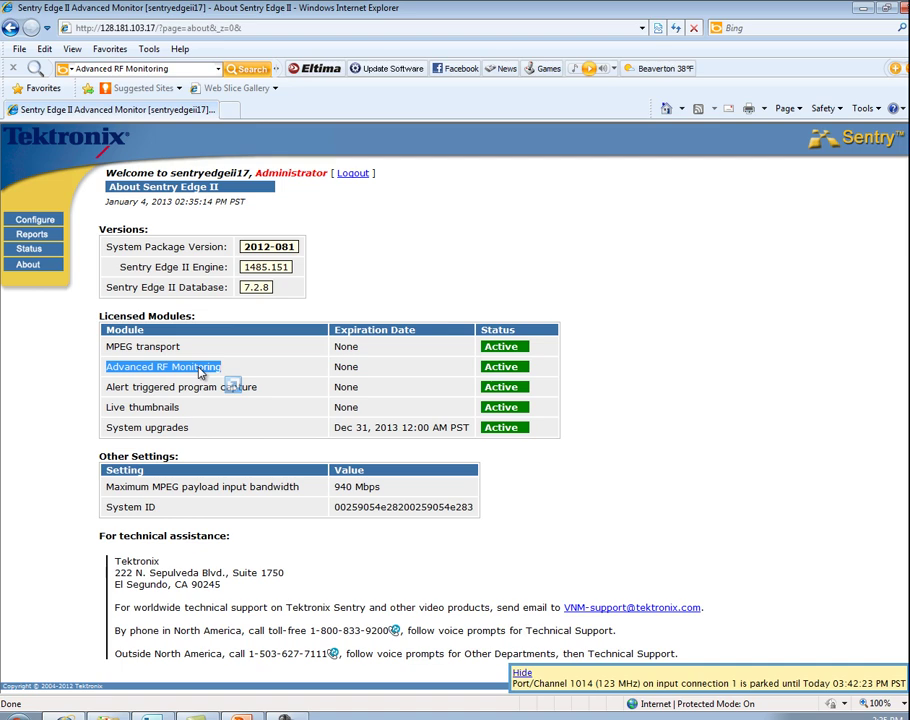
- Go back to System Status and reload it to refresh tuner status and input bitrates
click(38, 252)
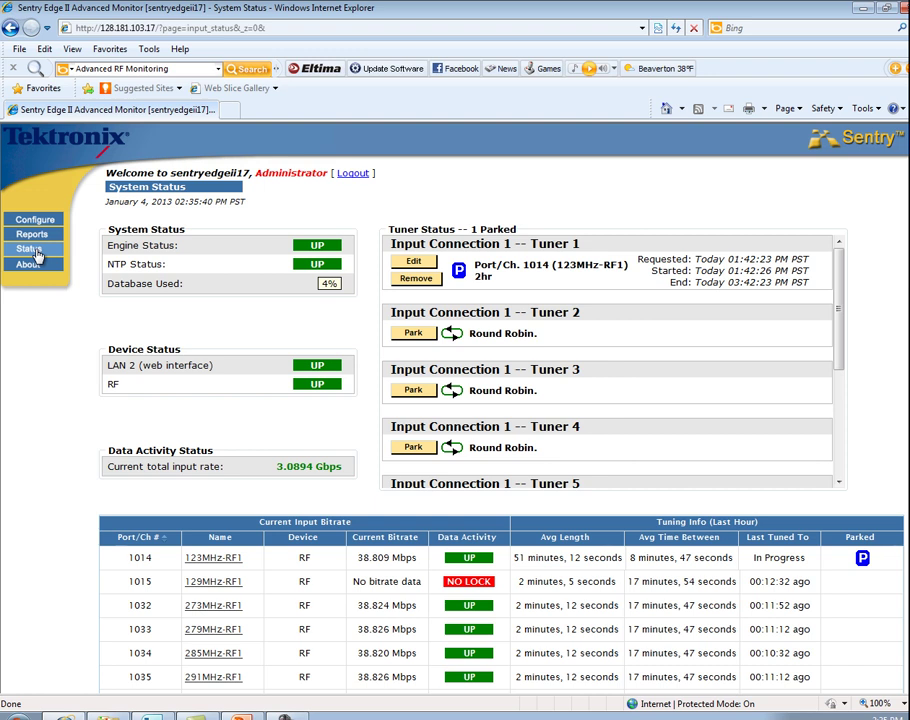
click(33, 250)
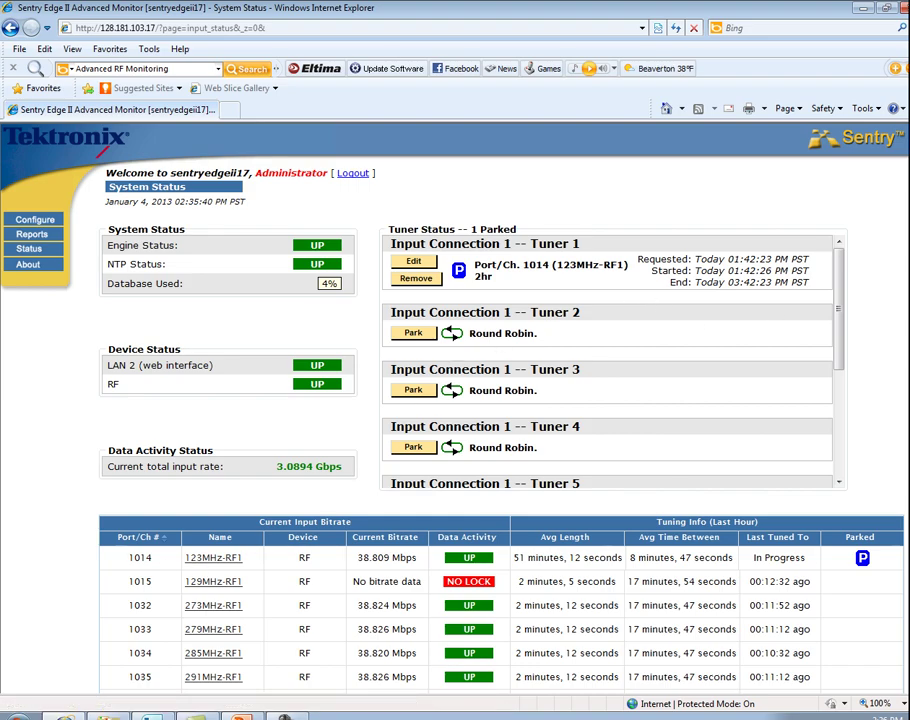
scroll(455, 400, down, 15)
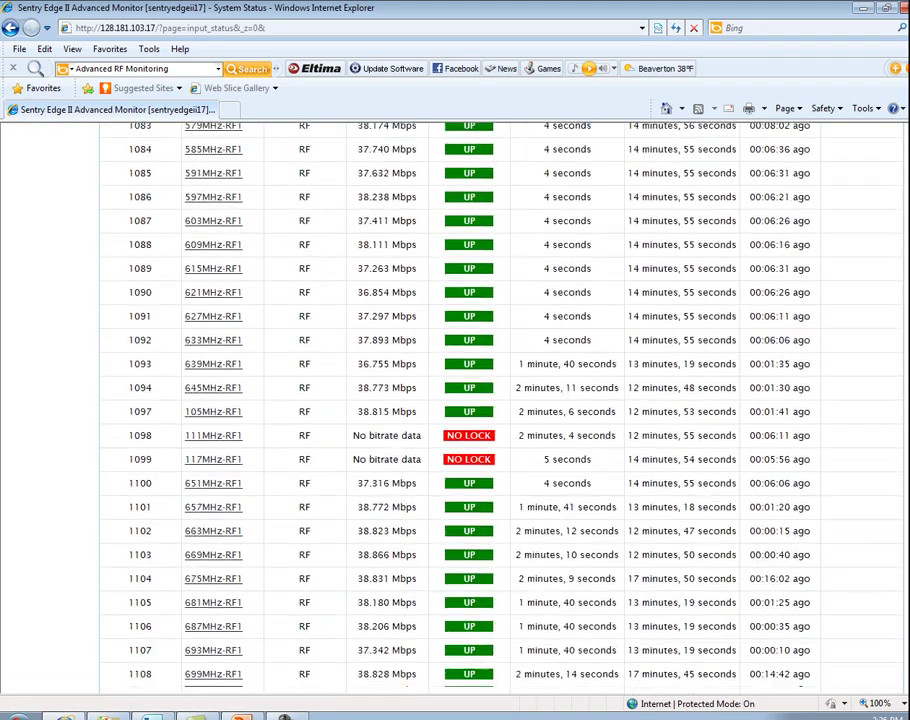
scroll(455, 400, down, 3)
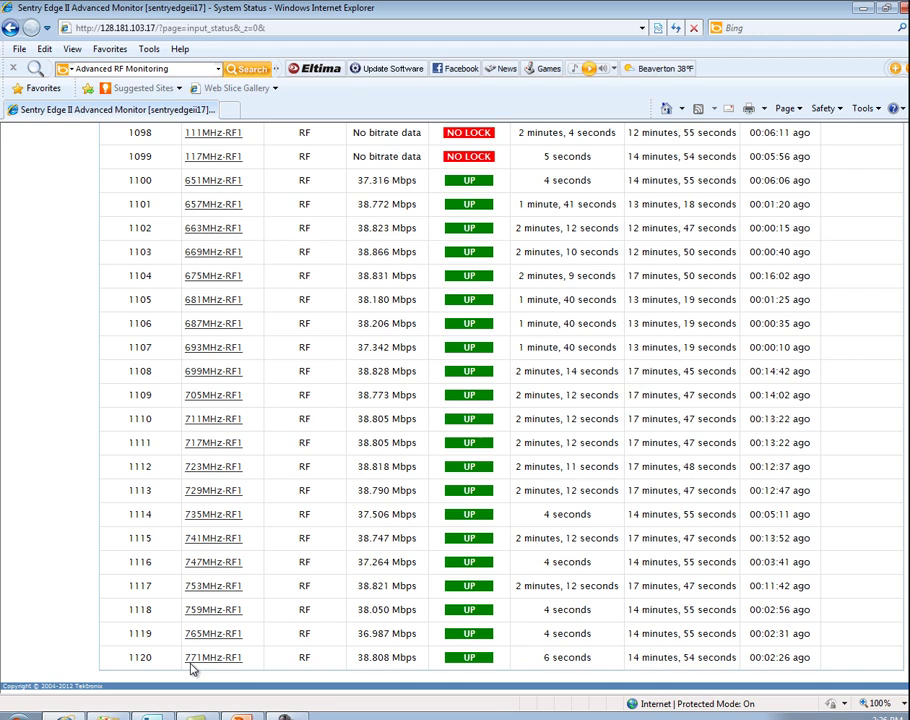
scroll(577, 567, up, 15)
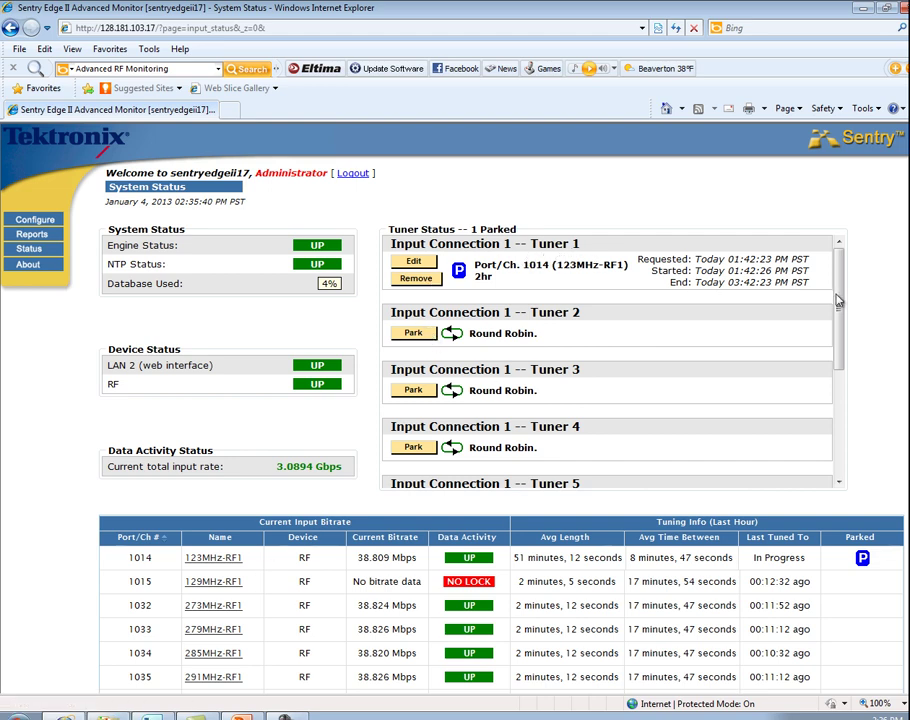
drag(837, 299, 841, 313)
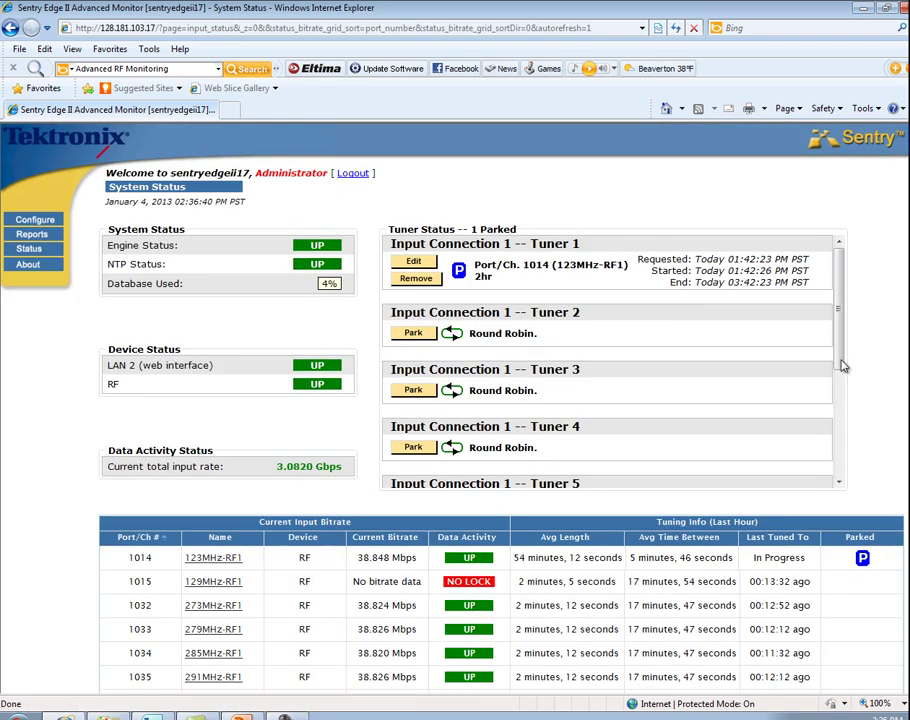
scroll(843, 370, down, 1)
drag(843, 370, 866, 346)
- Park tuner 2 on port/channel 1032: 273MHz-RF1 for 2 hr
click(416, 336)
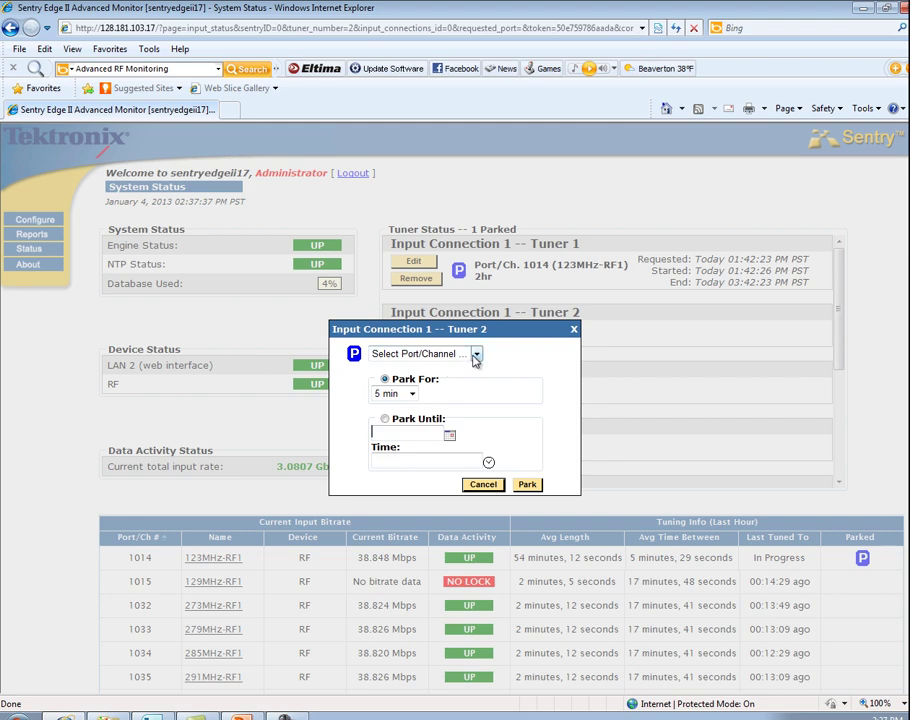
click(476, 356)
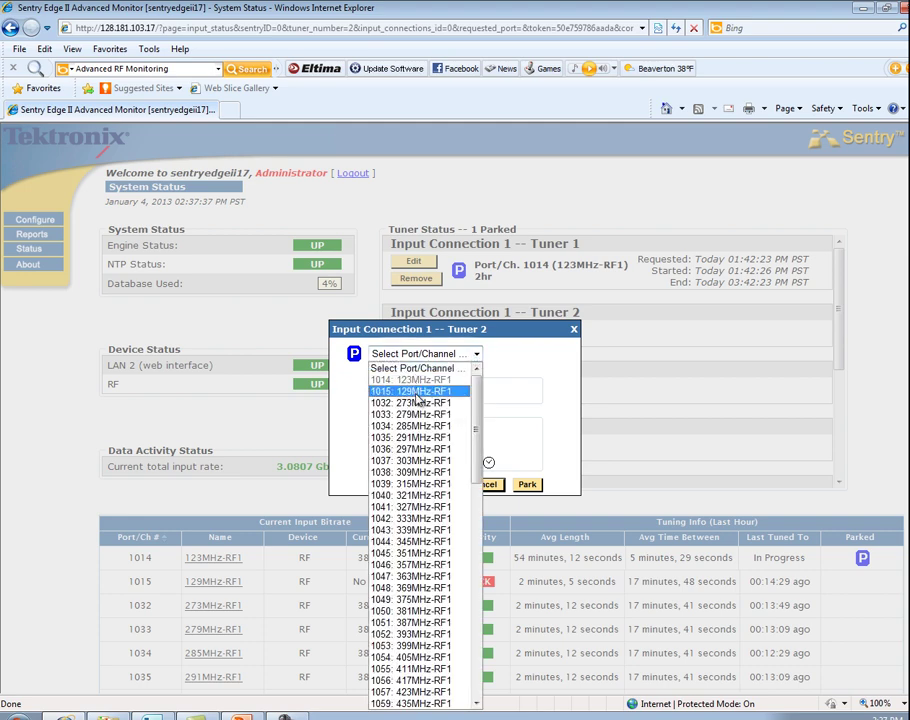
click(416, 403)
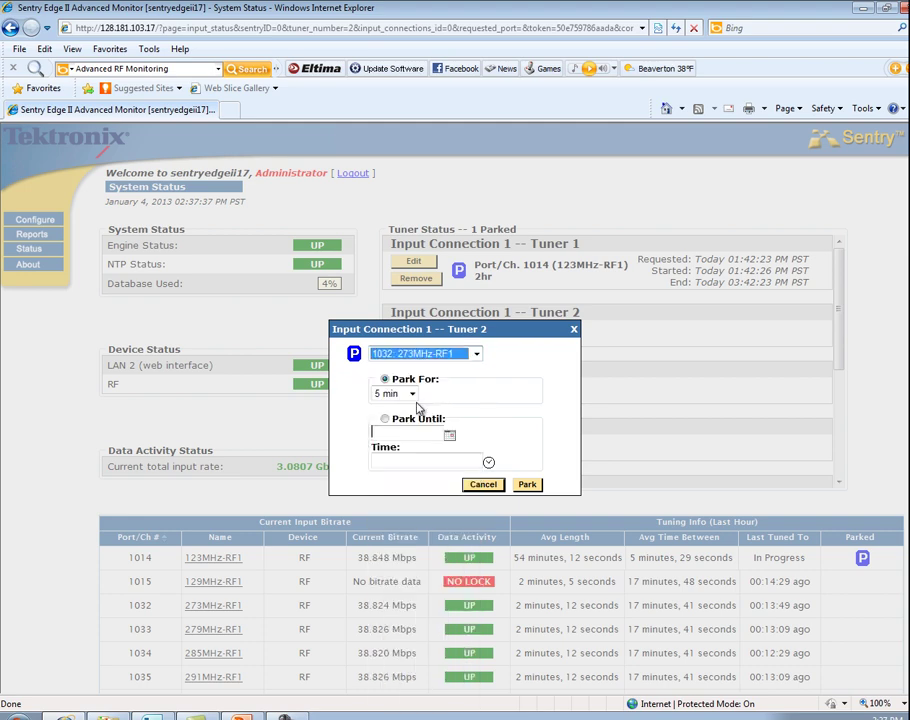
click(412, 395)
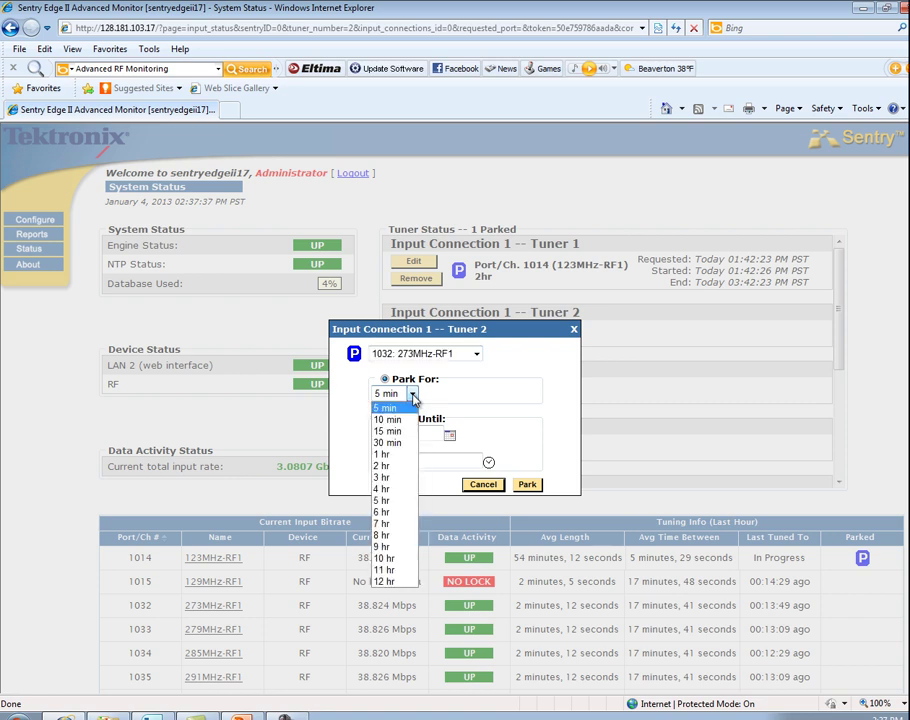
click(413, 395)
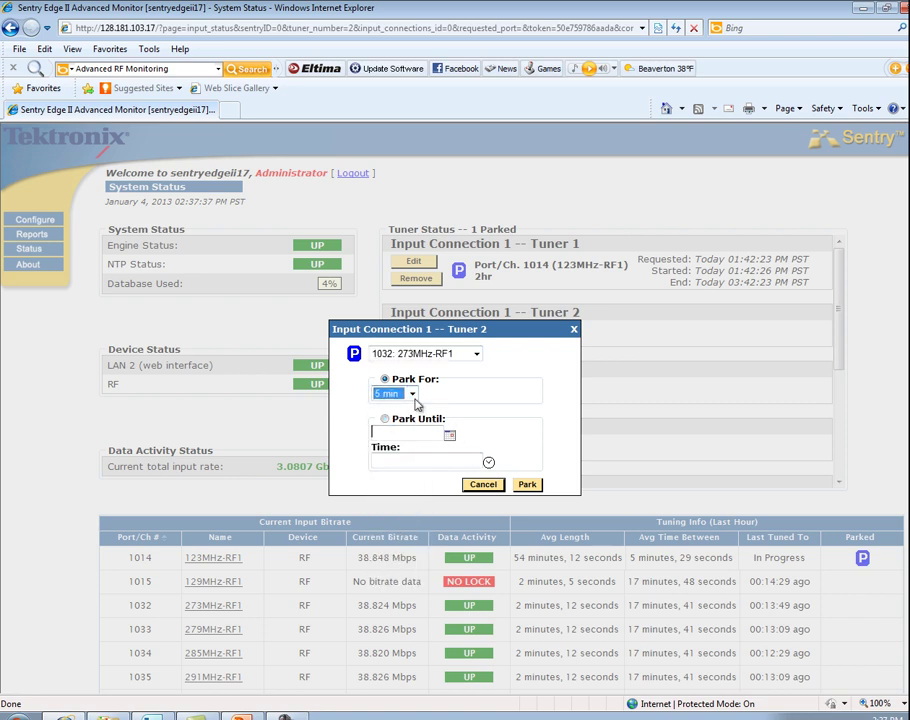
click(413, 396)
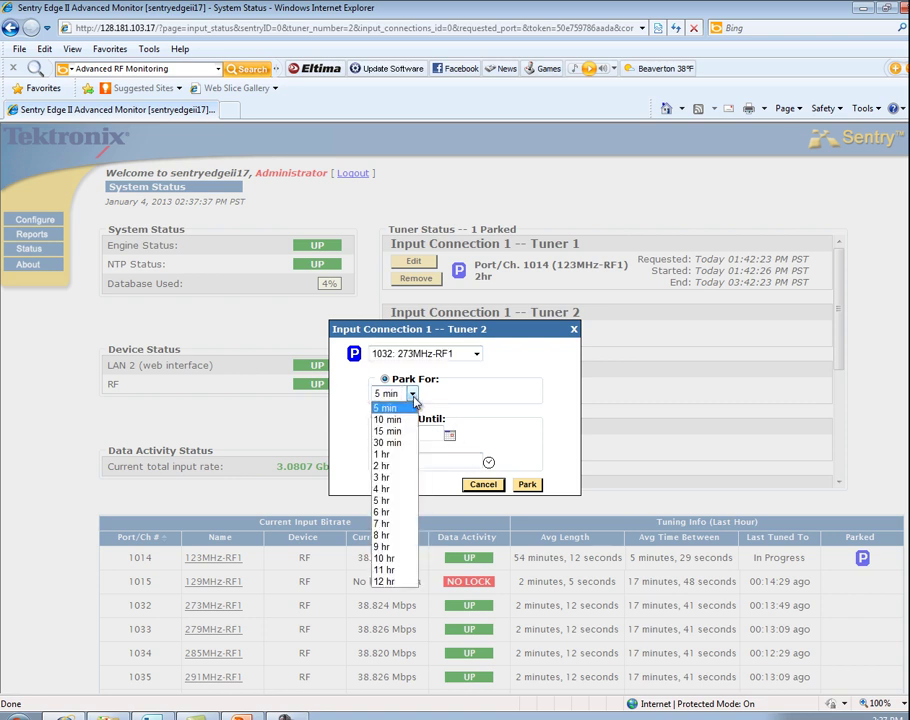
click(388, 466)
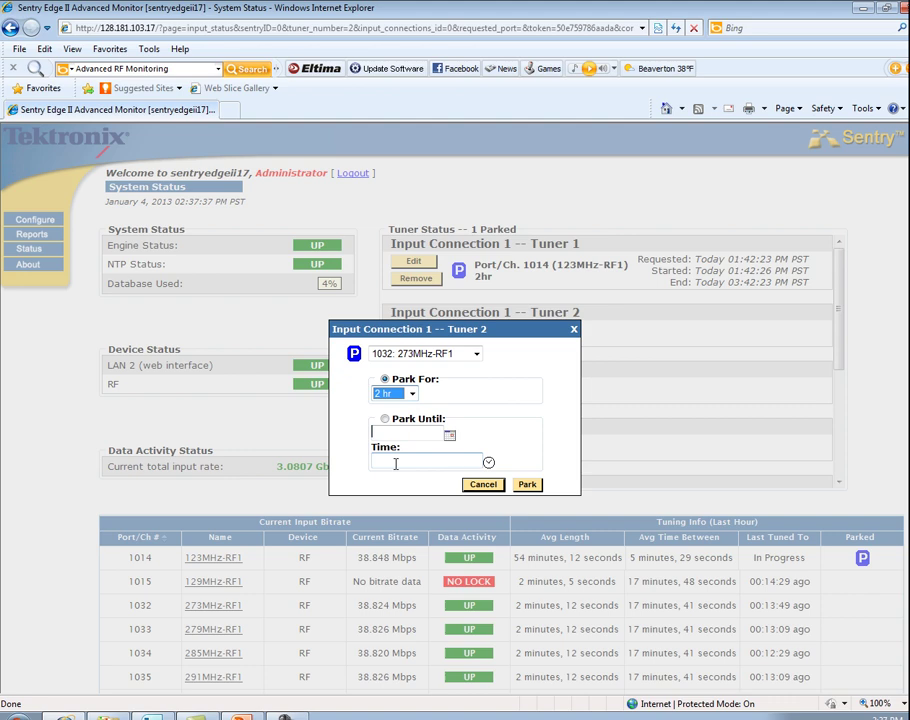
click(527, 485)
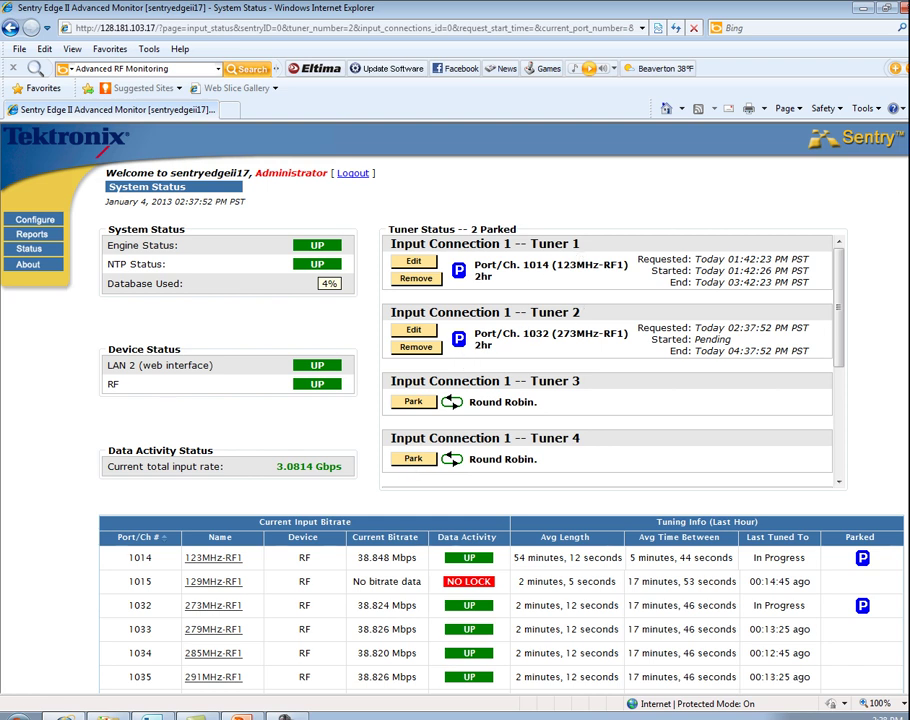
- Open the Transport > RF Stats report from the Reports menu
scroll(853, 194, down, 2)
mouse_move(33, 243)
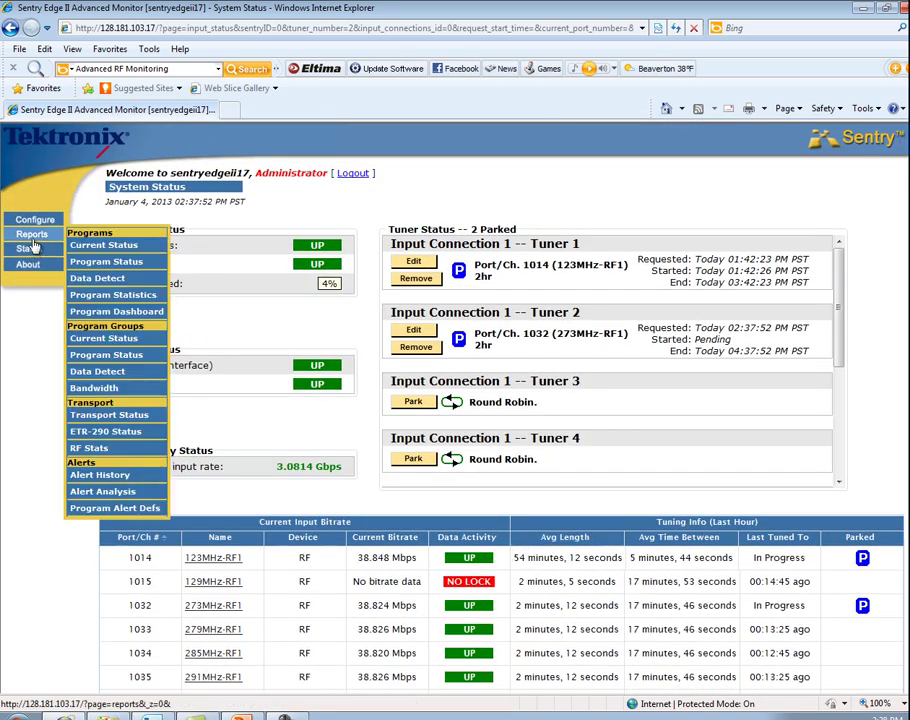
click(101, 451)
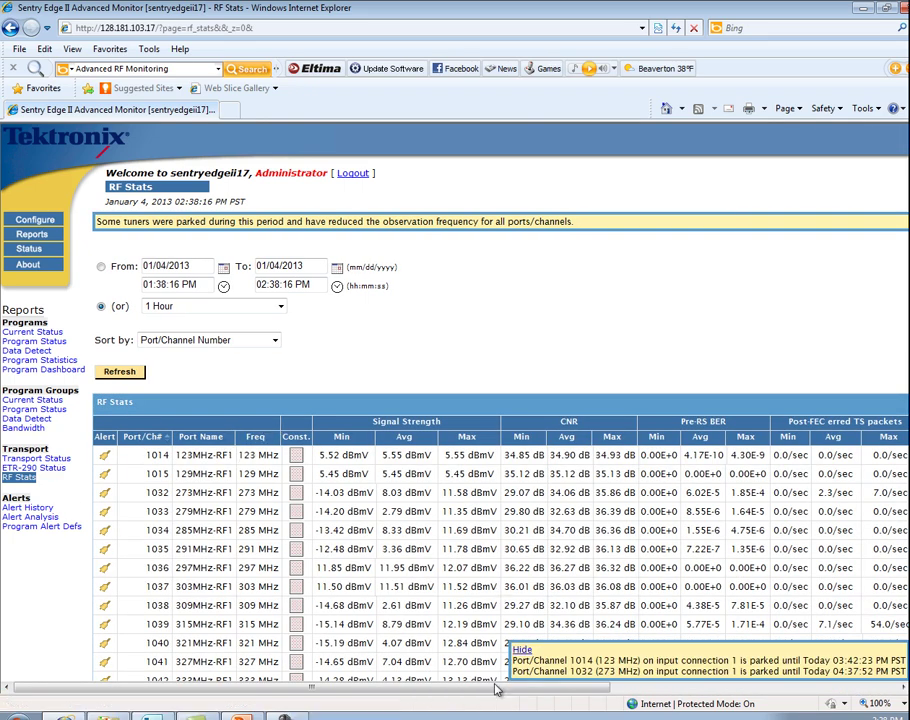
drag(495, 692, 437, 684)
click(410, 441)
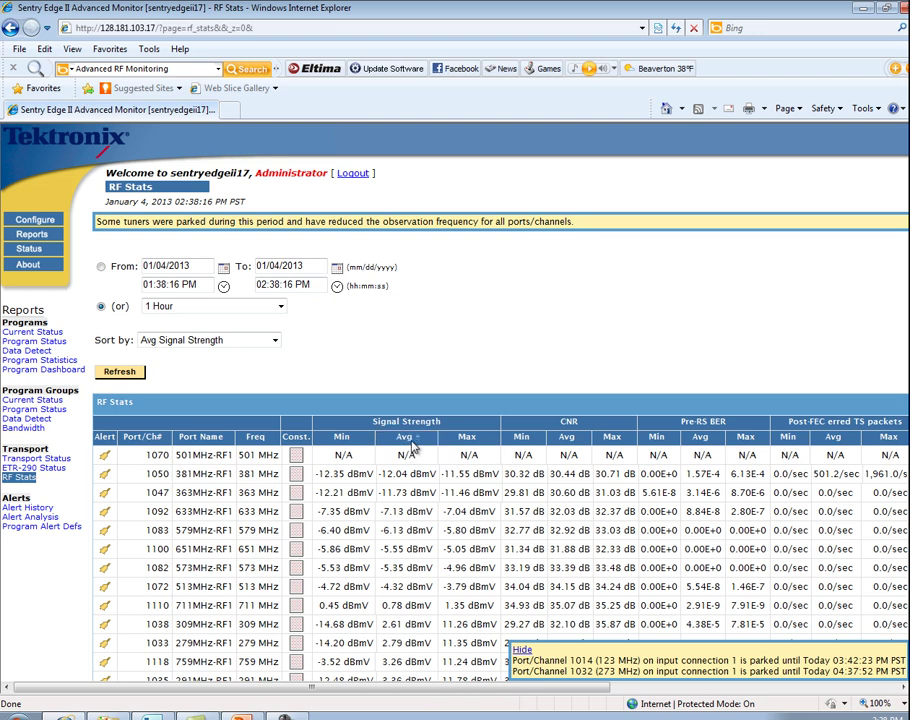
click(412, 441)
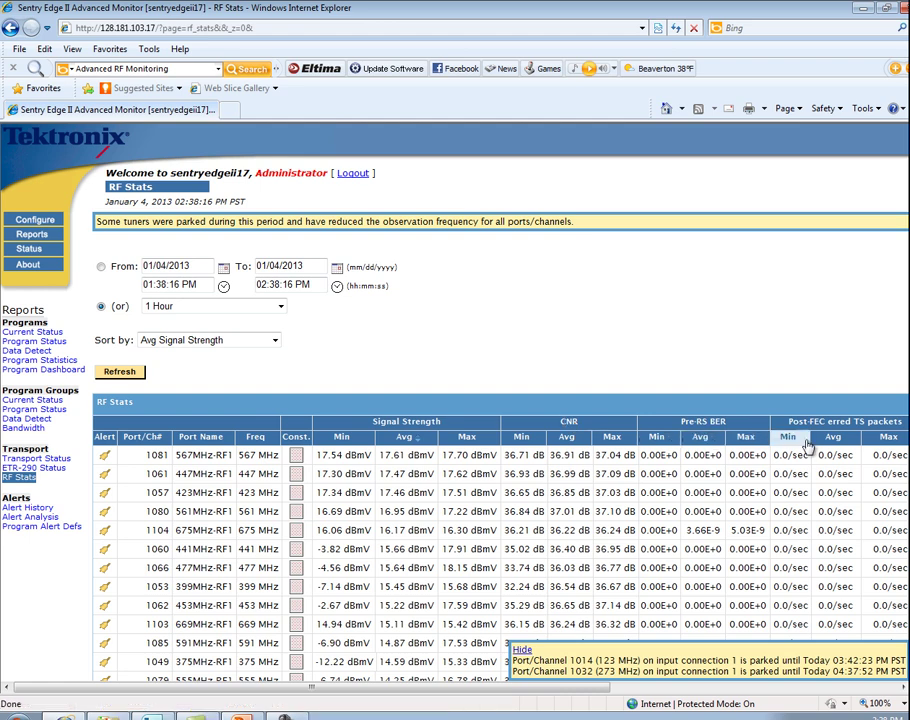
click(146, 441)
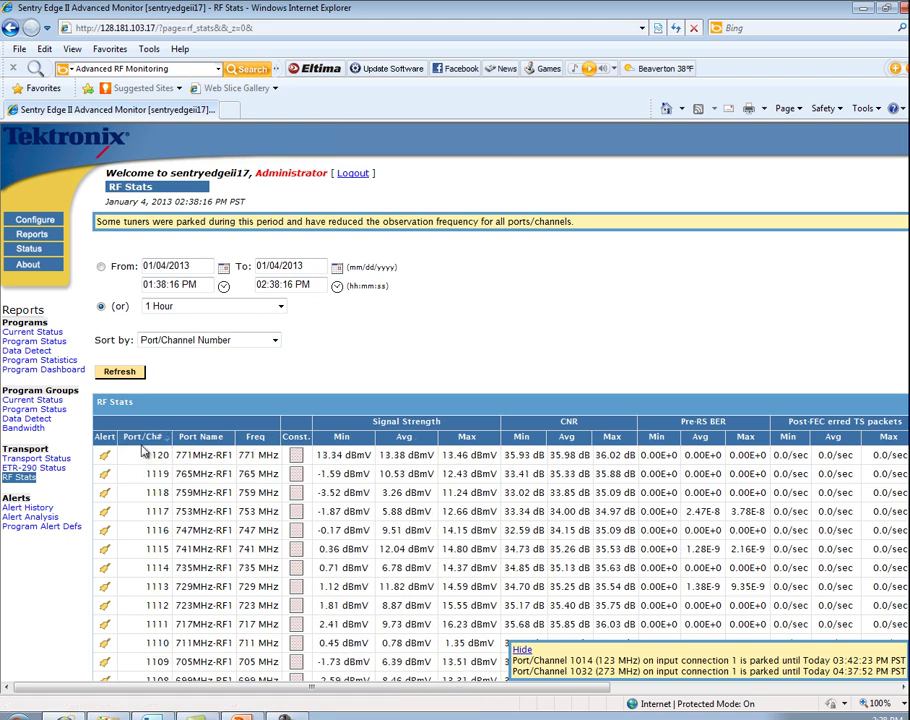
click(142, 438)
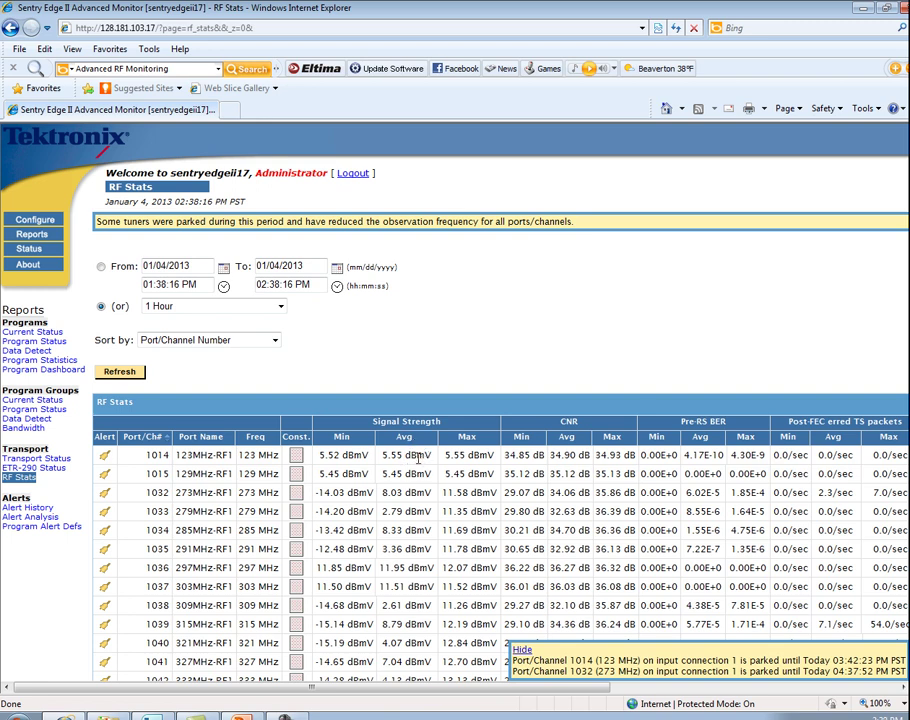
click(280, 311)
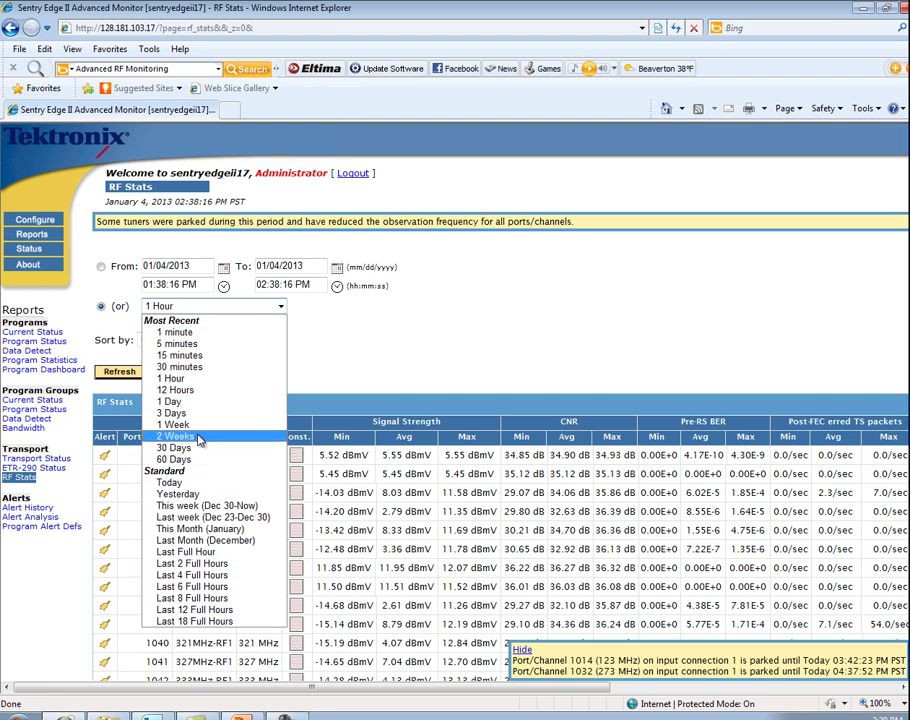
click(280, 307)
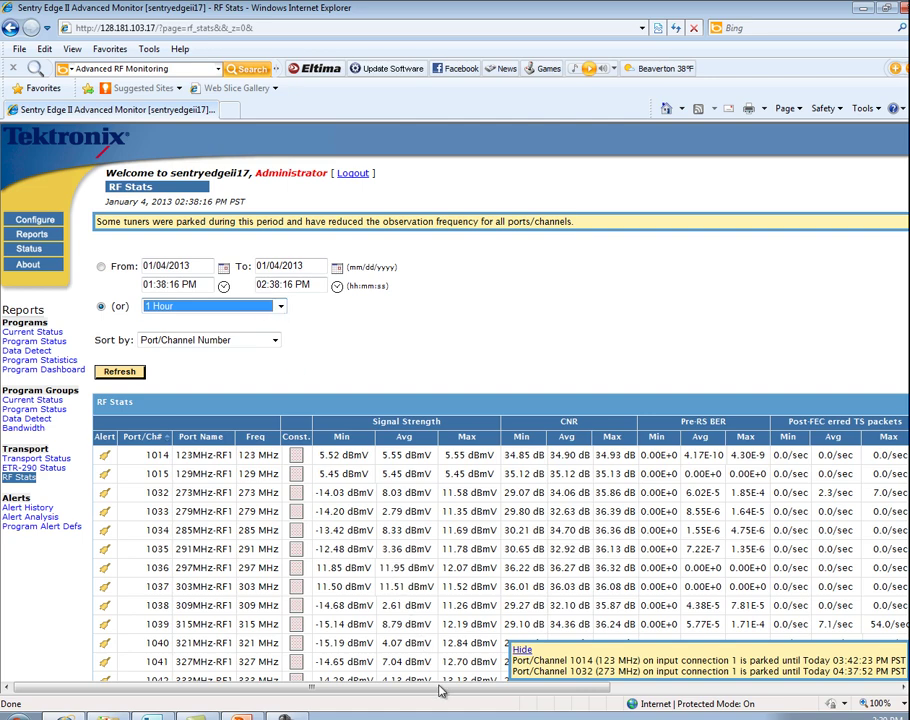
drag(439, 689, 585, 686)
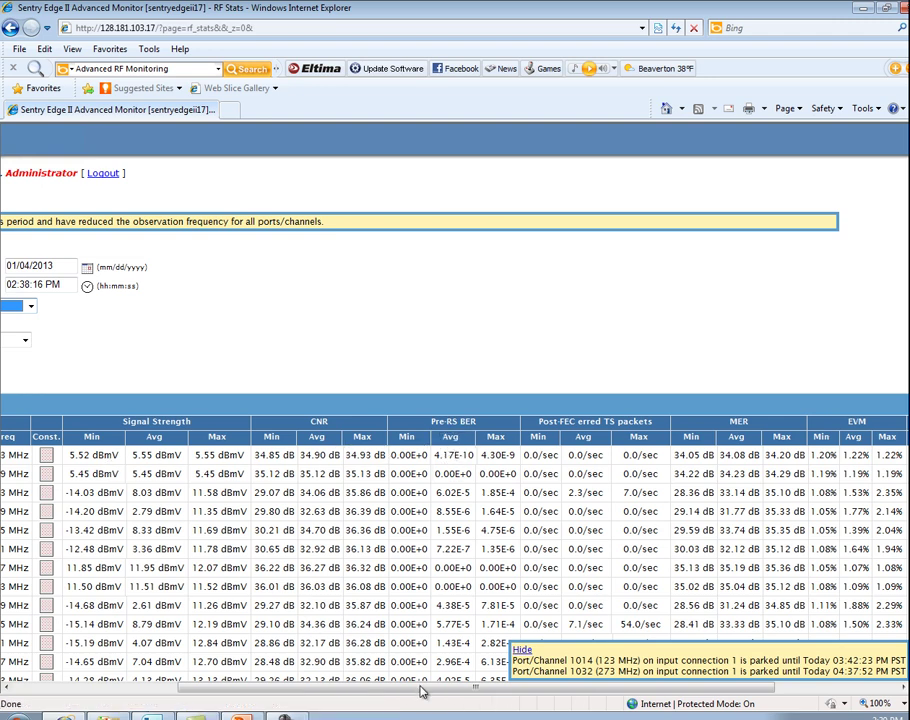
drag(423, 689, 455, 700)
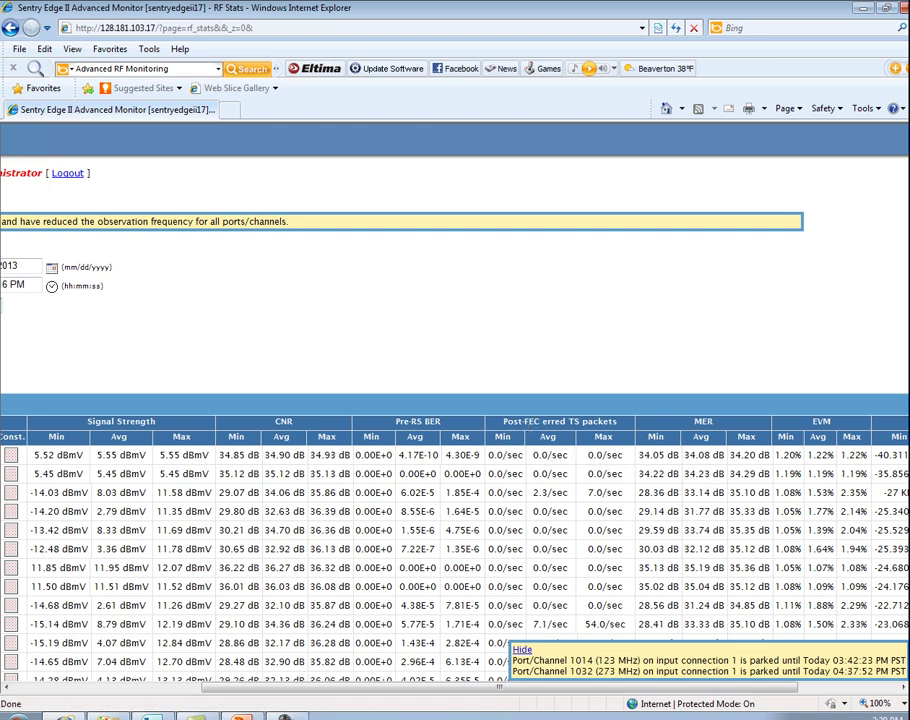
drag(589, 688, 685, 688)
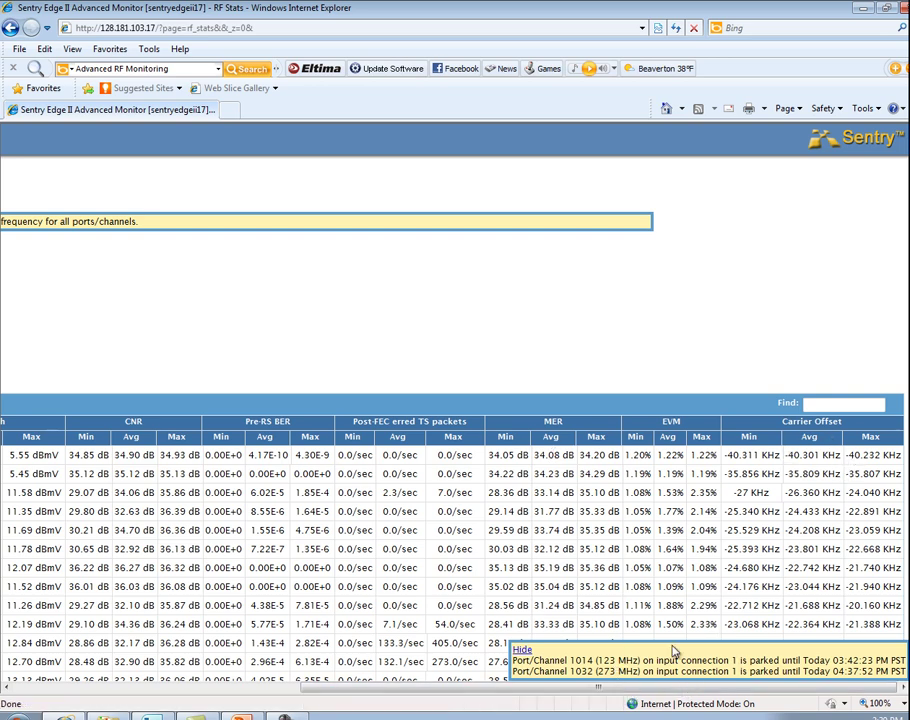
drag(675, 693, 339, 701)
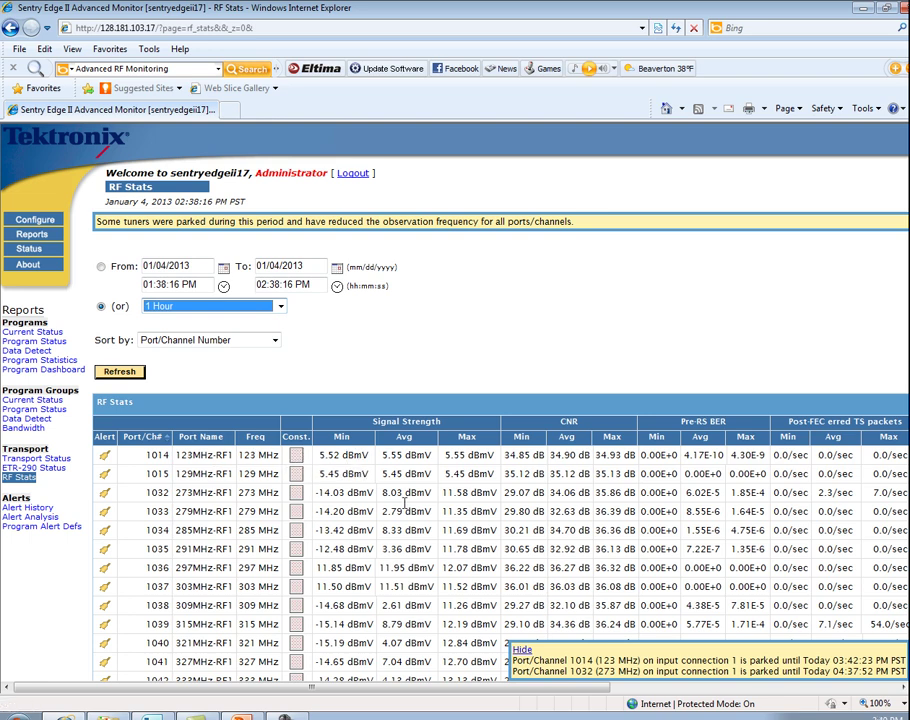
- On System Status, sort the tuning table by Avg Time Between, longest first
click(40, 252)
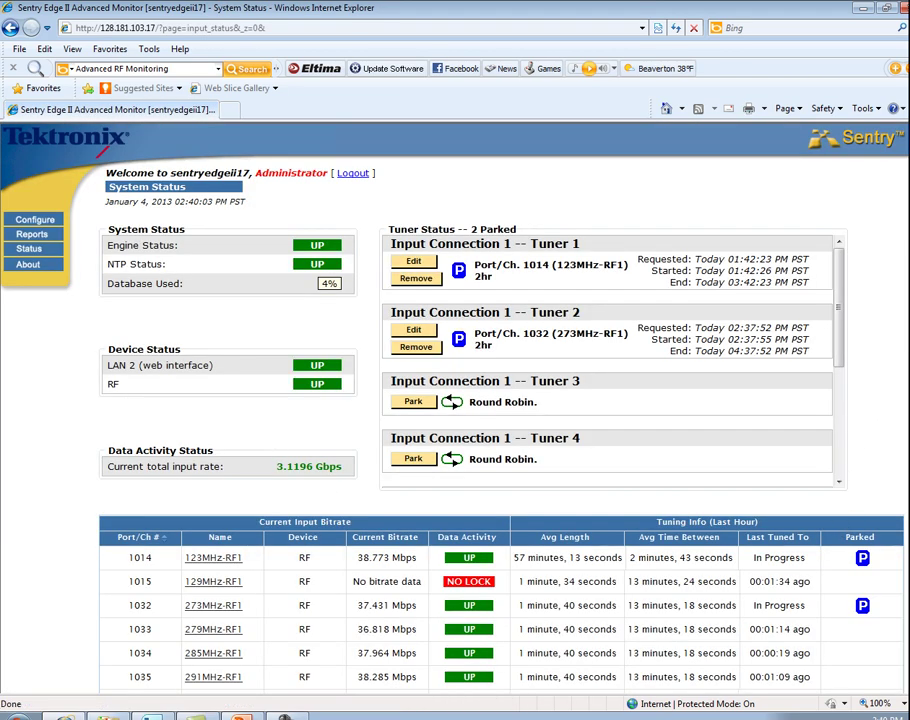
scroll(768, 458, down, 5)
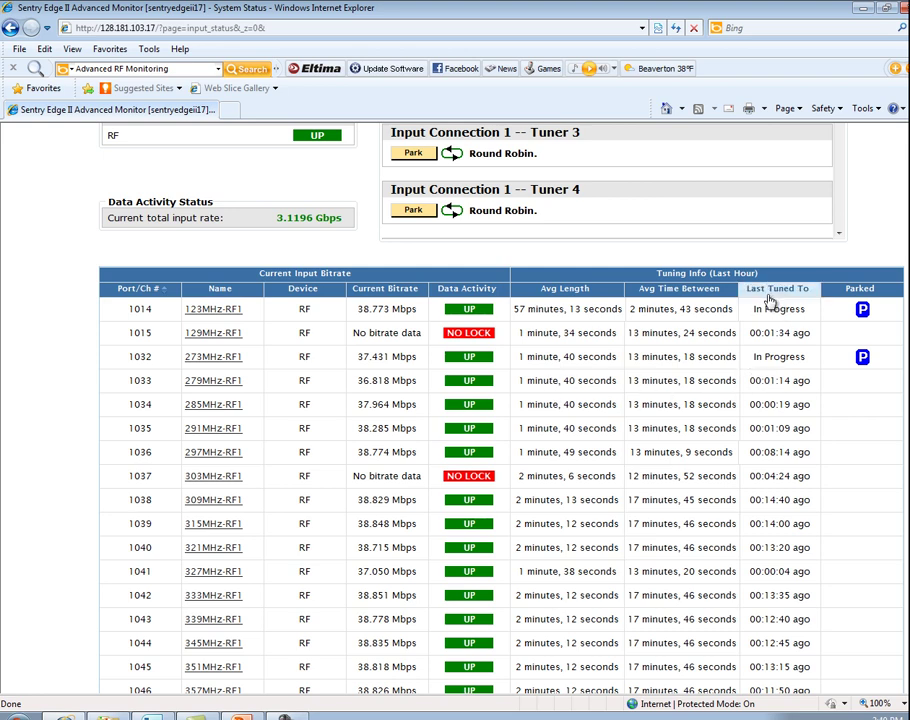
click(679, 290)
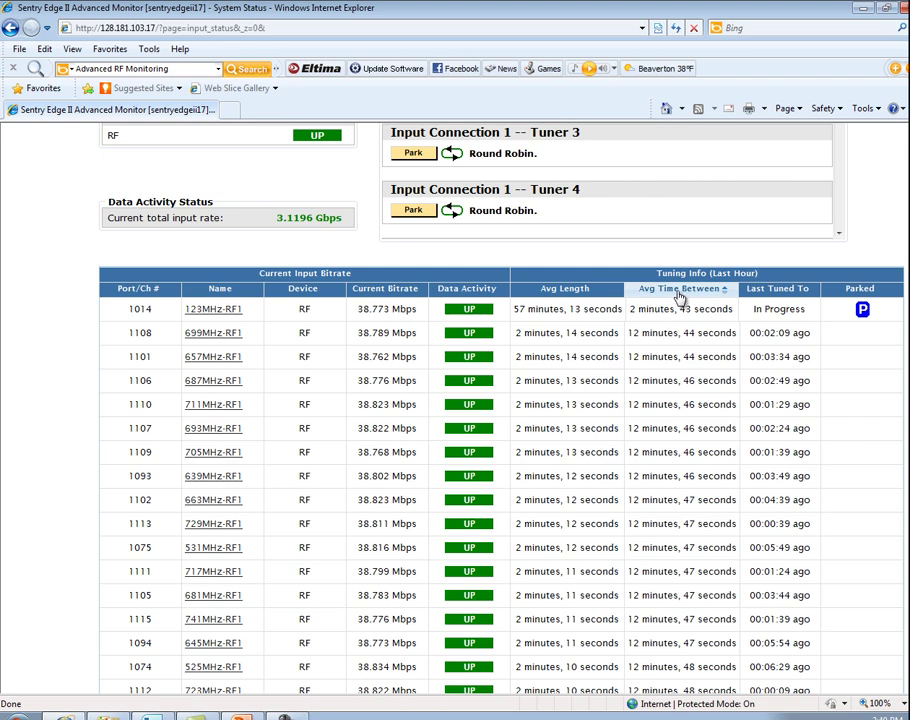
click(679, 290)
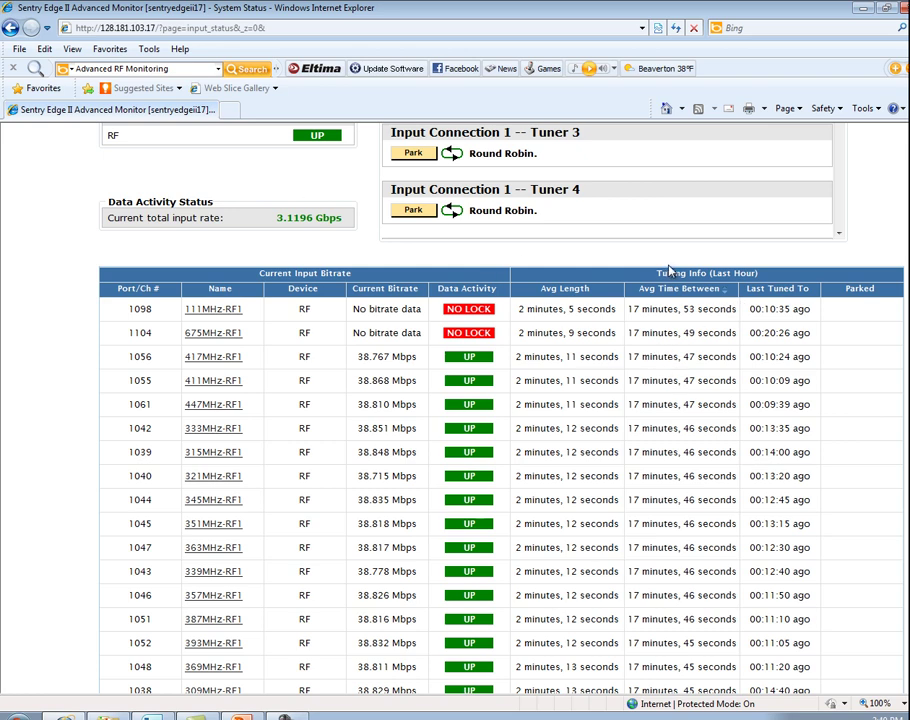
scroll(475, 190, up, 3)
mouse_move(38, 234)
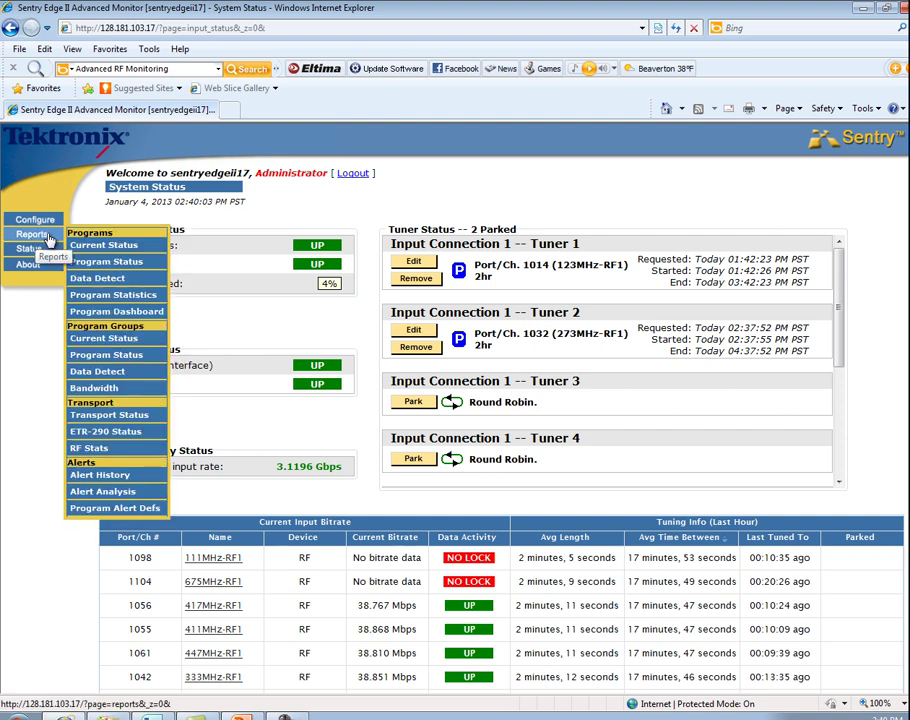
- Reopen RF Stats, then view and close port 1014's 123MHz-RF1 constellation
click(90, 448)
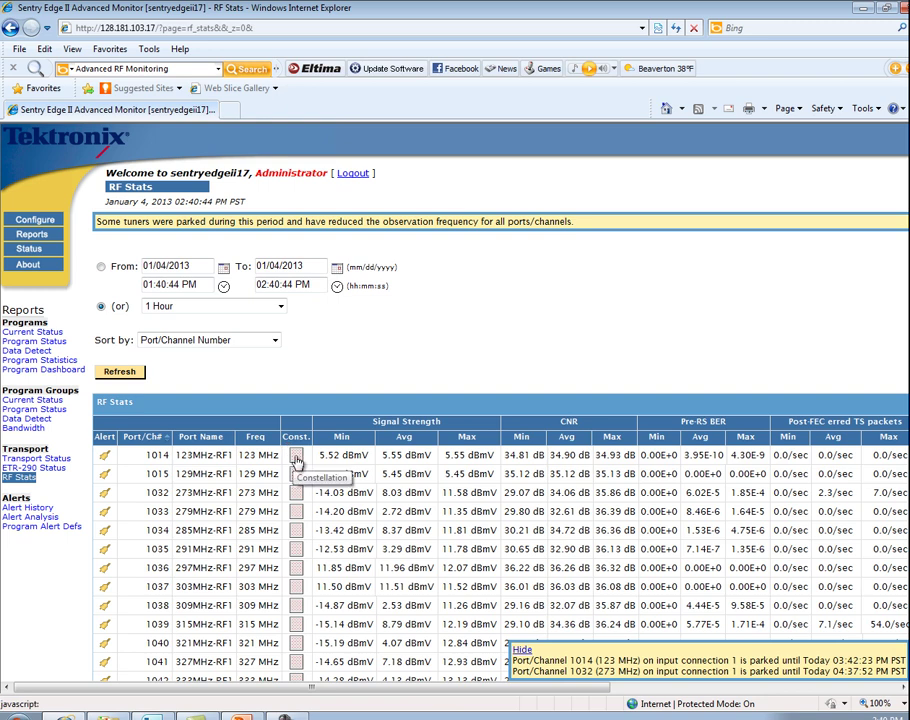
click(296, 458)
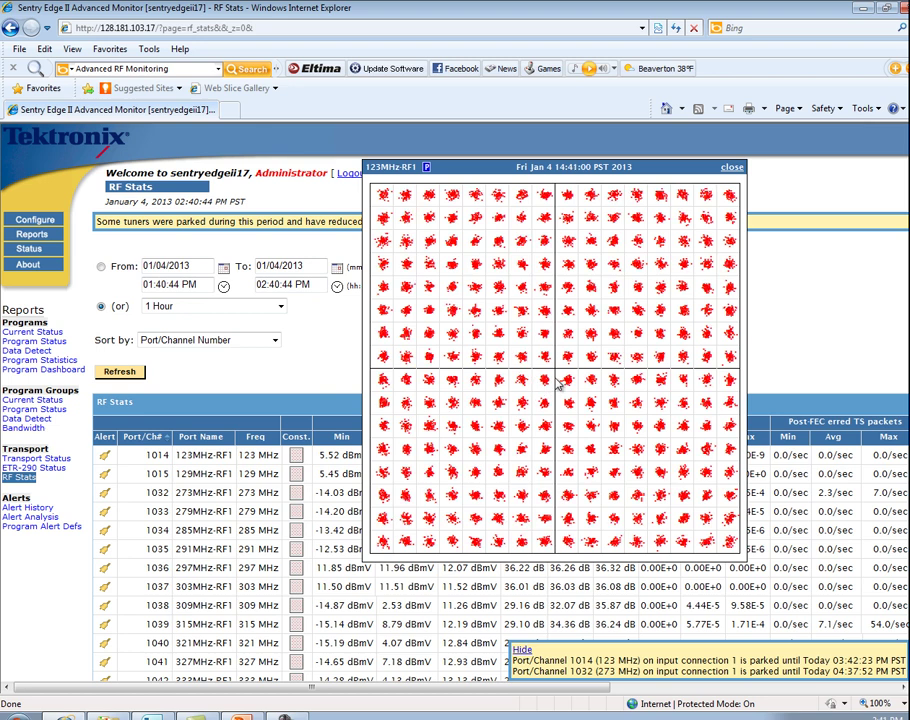
click(732, 168)
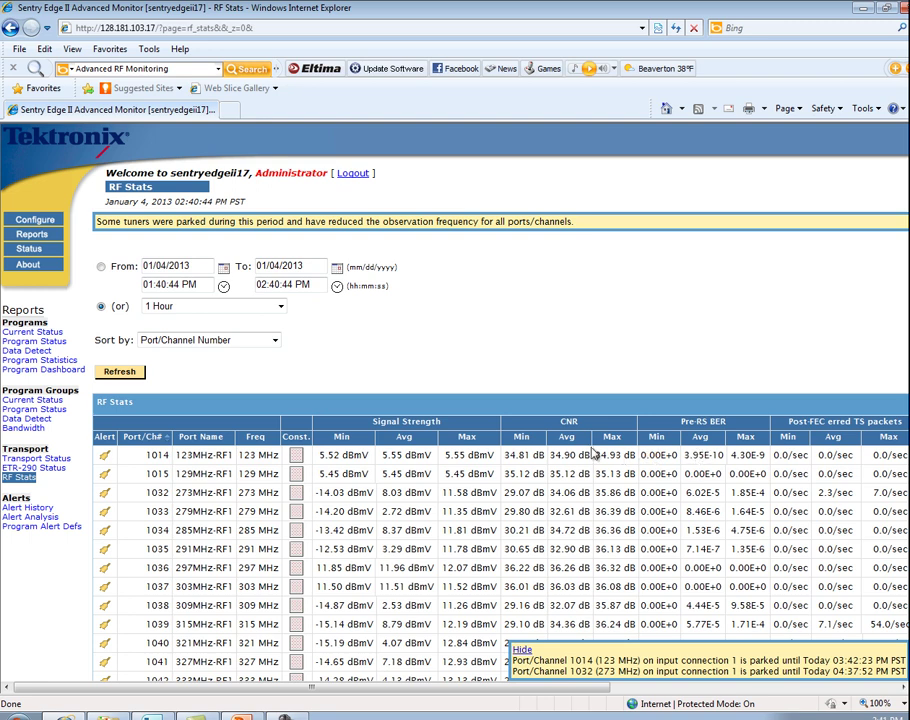
- In Configure > Alerts, expand Signal Strength RF Stats alerts and edit alert 2261
mouse_move(40, 224)
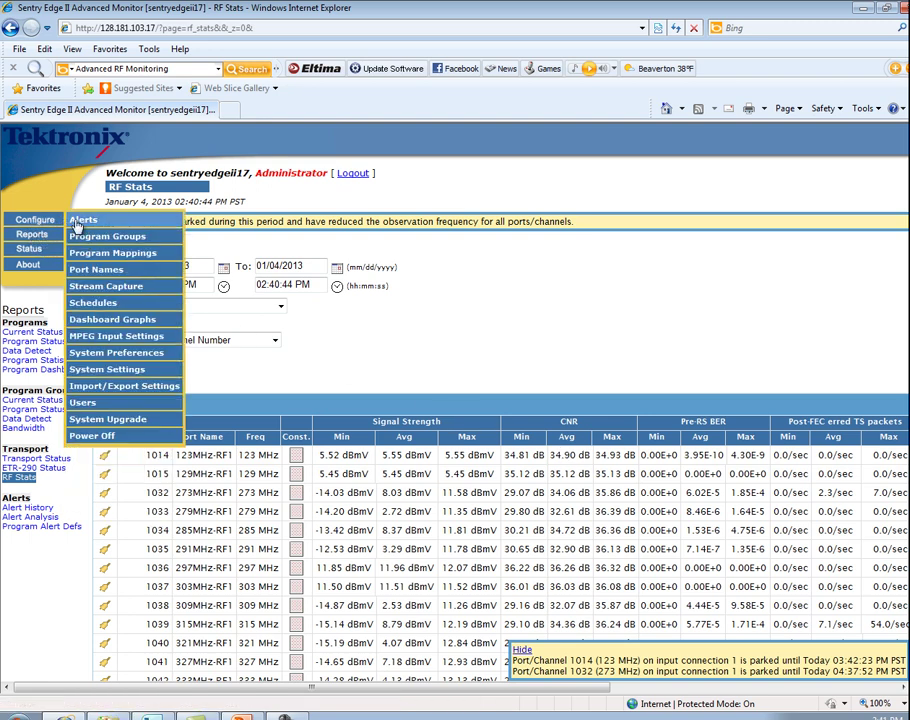
click(85, 222)
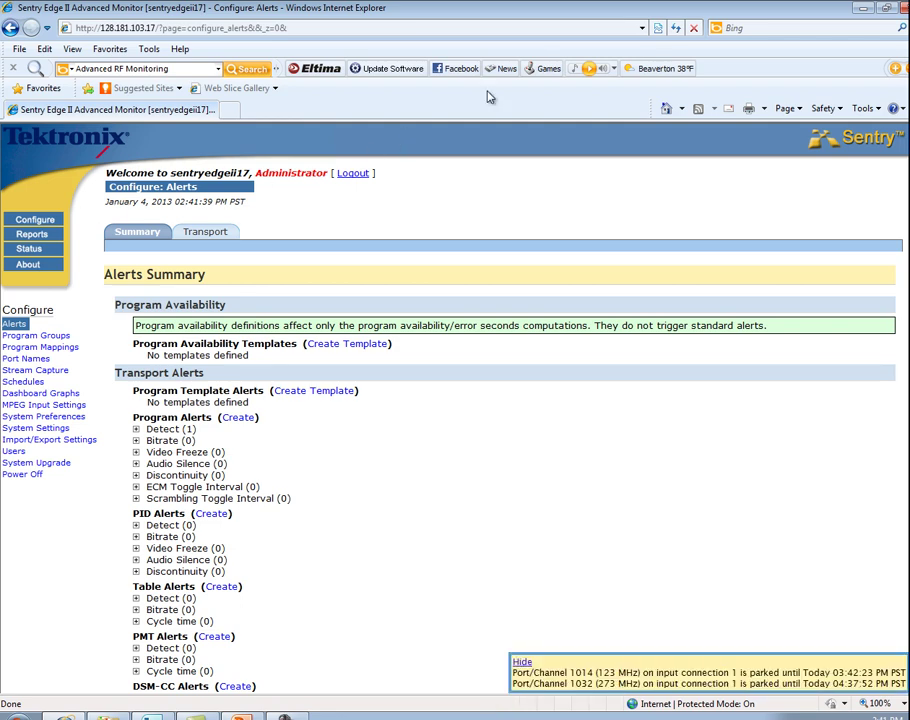
scroll(894, 317, down, 3)
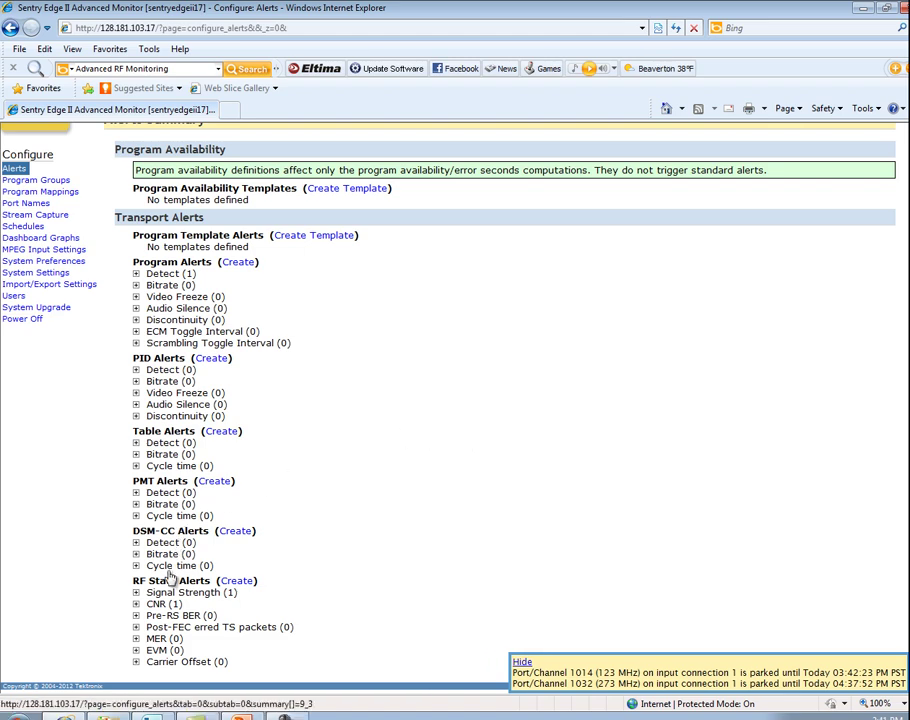
click(137, 593)
scroll(205, 600, down, 8)
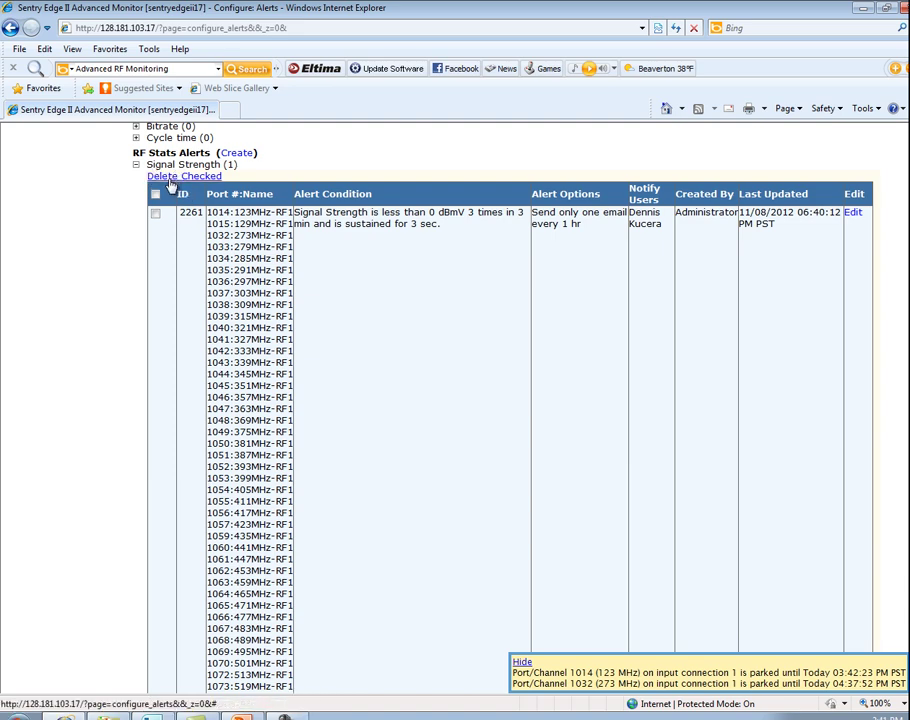
click(852, 213)
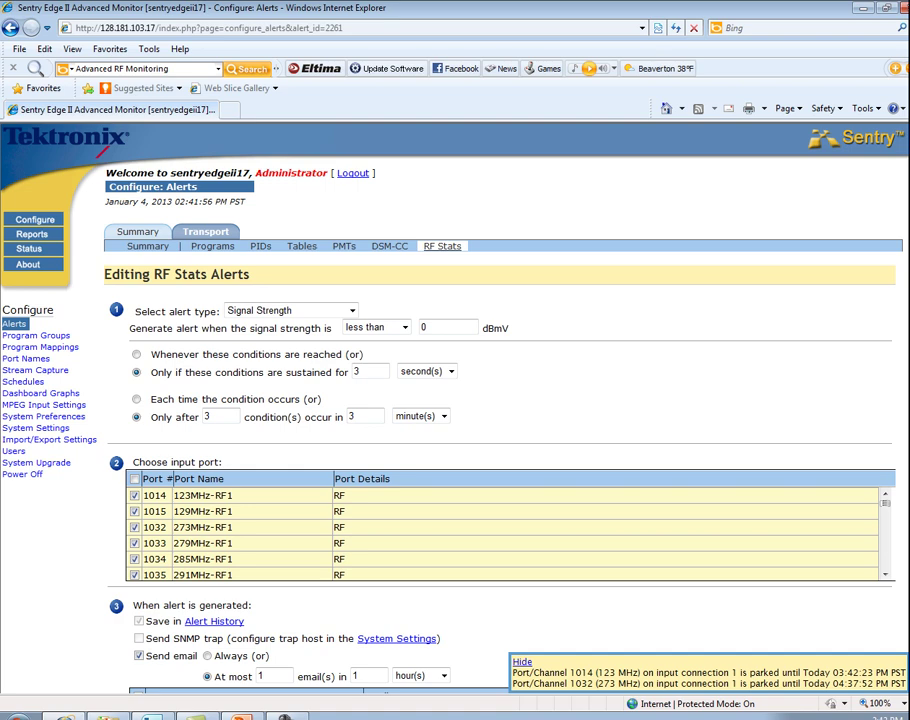
scroll(246, 186, down, 3)
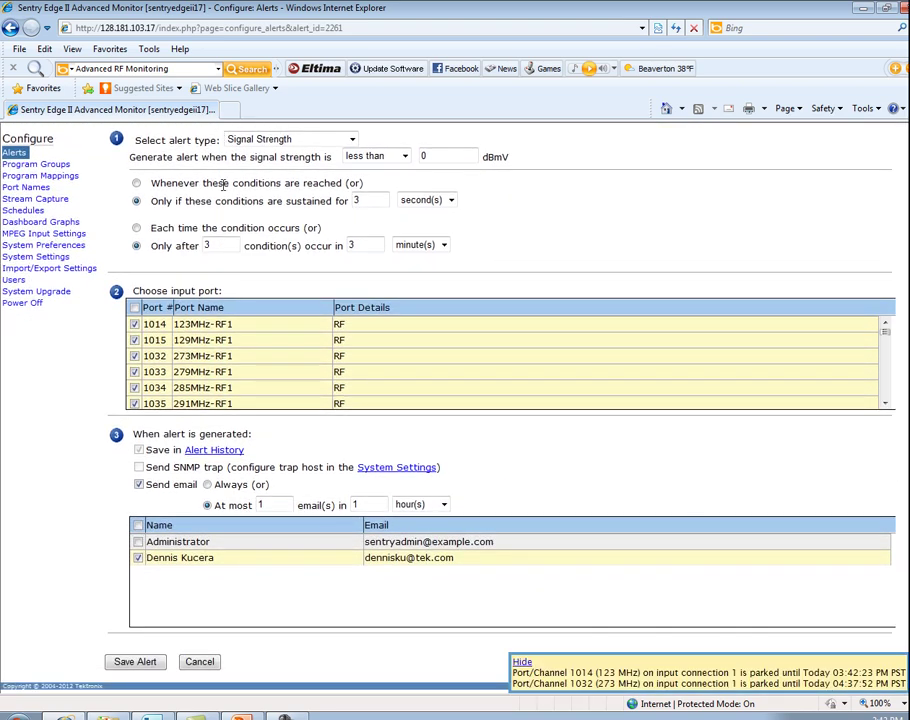
click(352, 140)
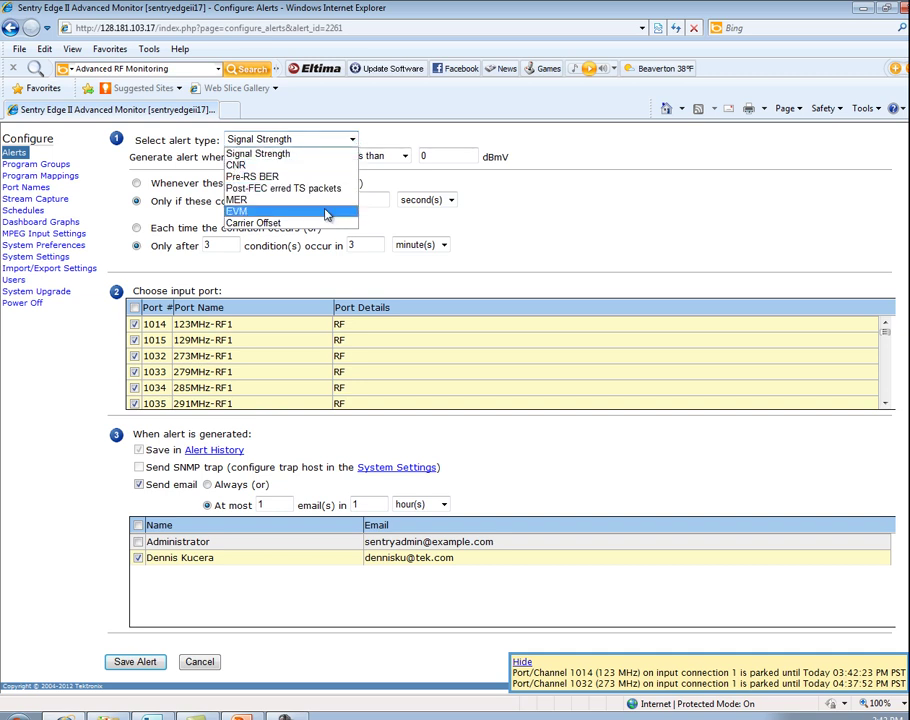
click(348, 154)
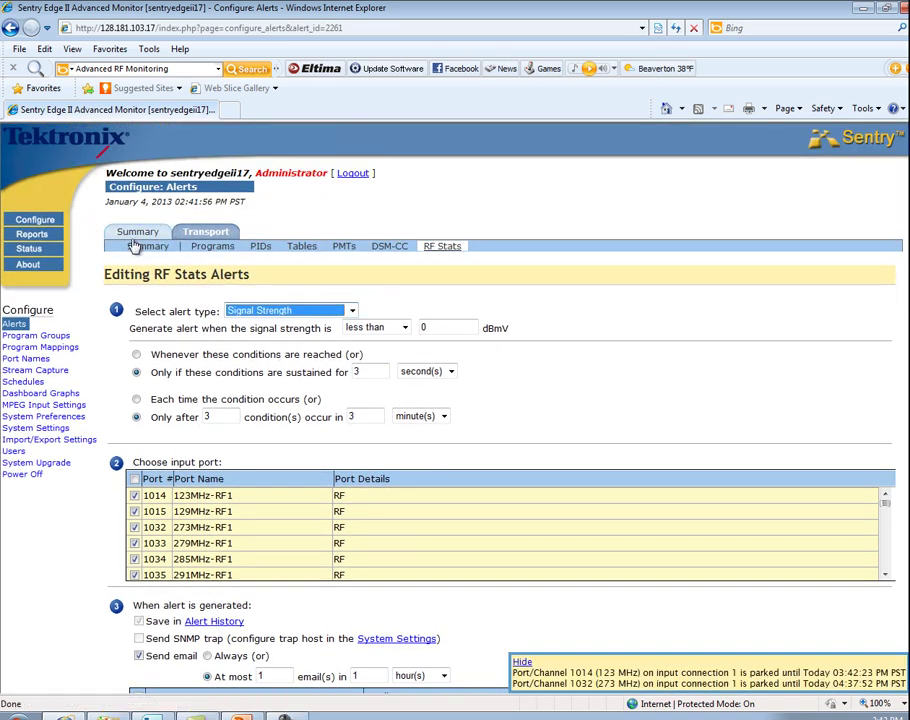
mouse_move(41, 230)
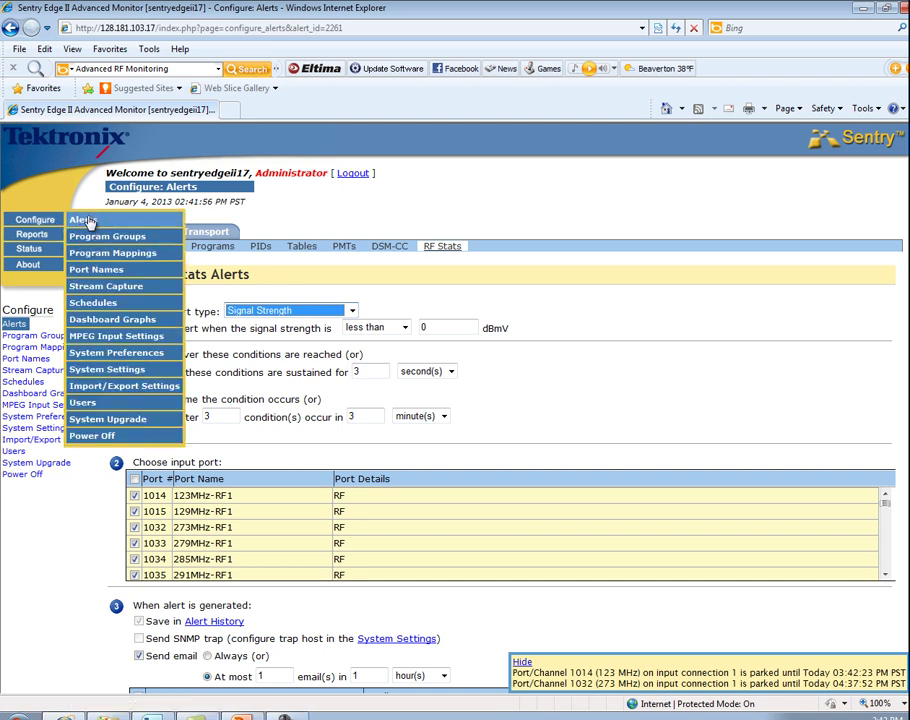
- Review the MPEG Input Settings port table, then show the About page with package 2012-081
click(124, 340)
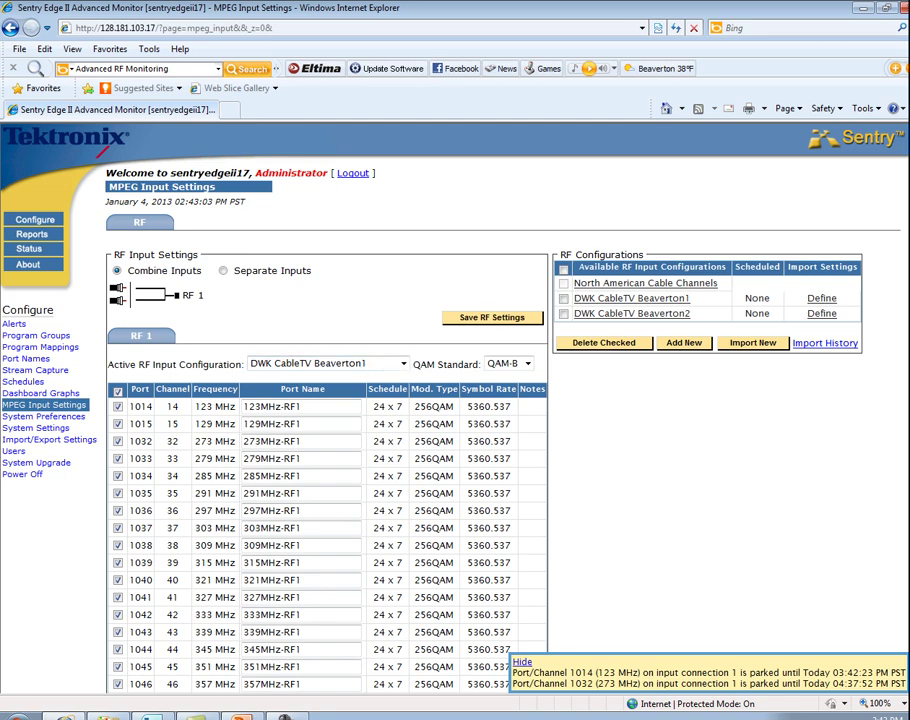
scroll(483, 309, down, 1)
scroll(487, 437, down, 12)
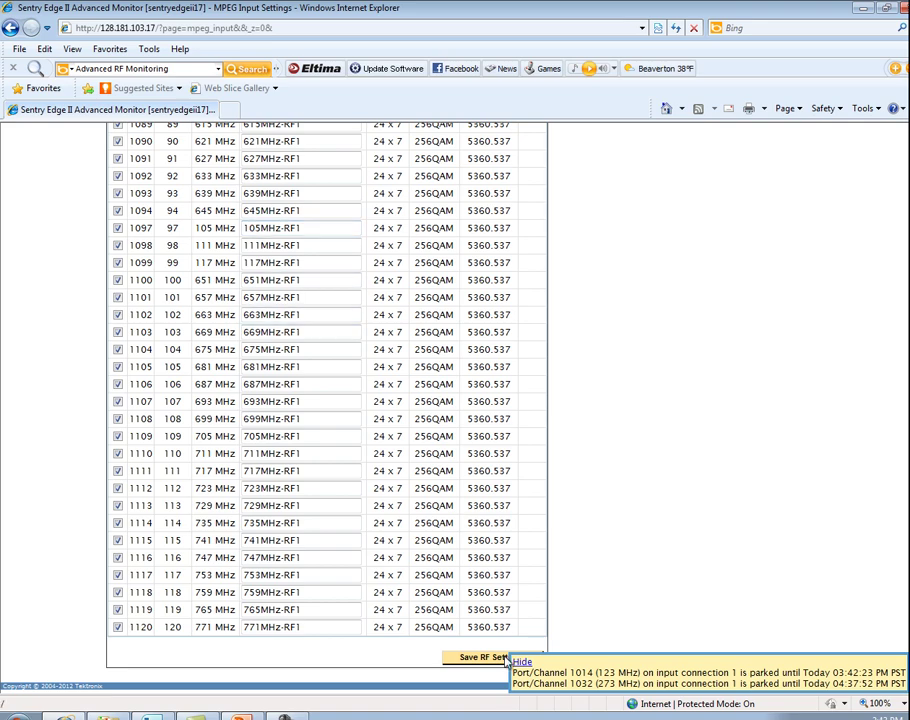
scroll(881, 478, up, 15)
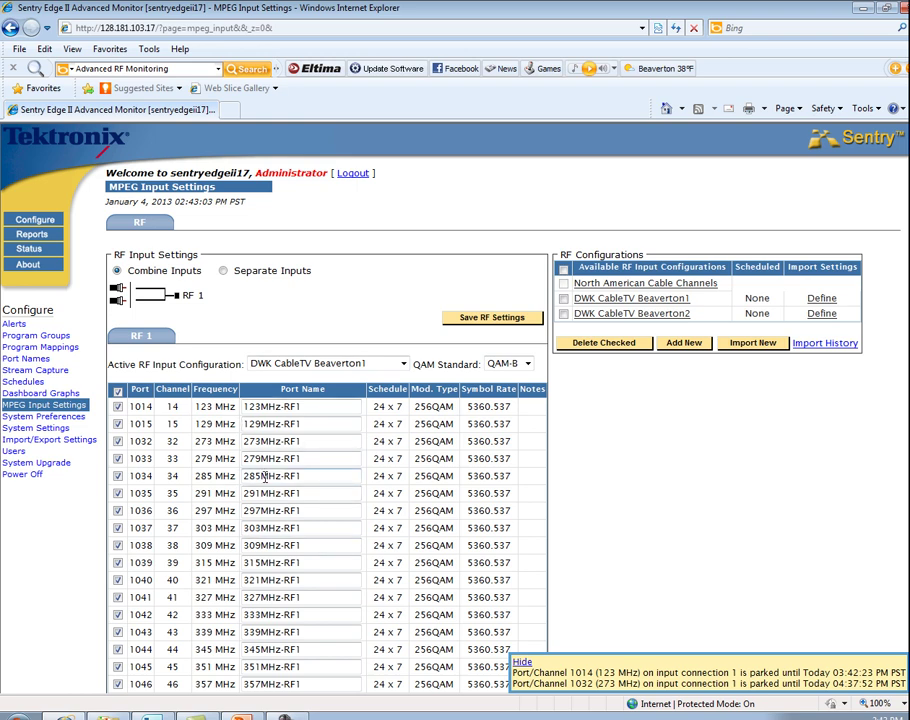
click(28, 264)
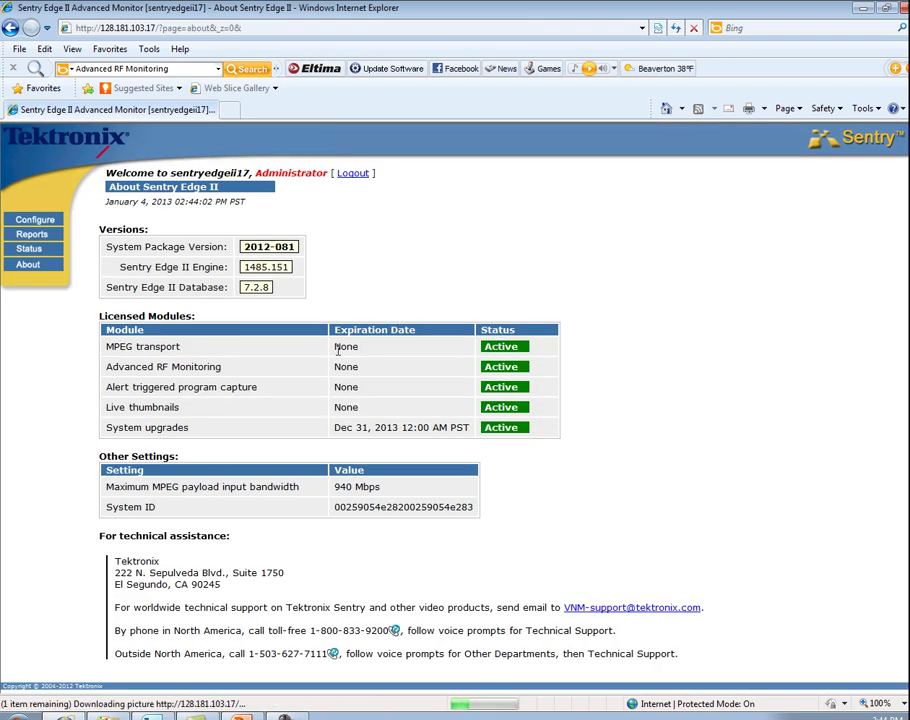